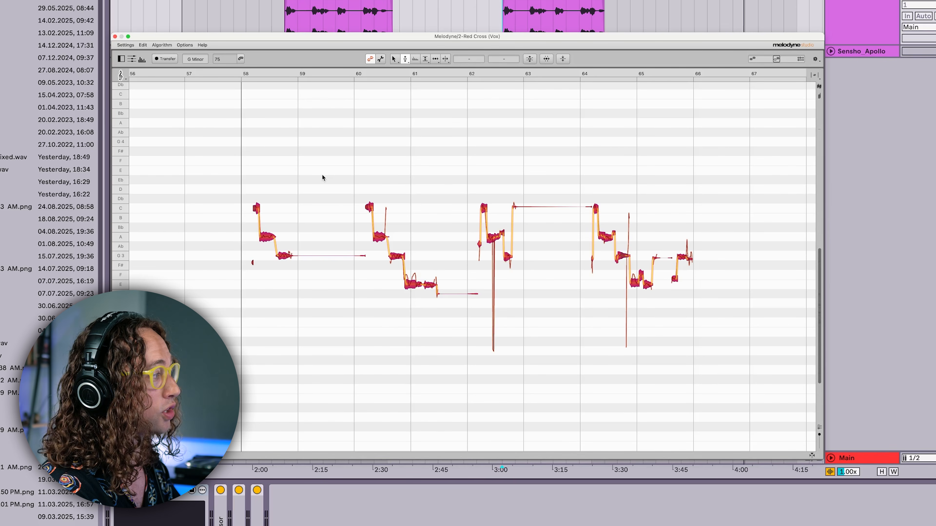
# Step: Deselect the vocal notes and set the editing grid to a note value
pyautogui.moveTo(371, 209); pyautogui.dragTo(370, 207)
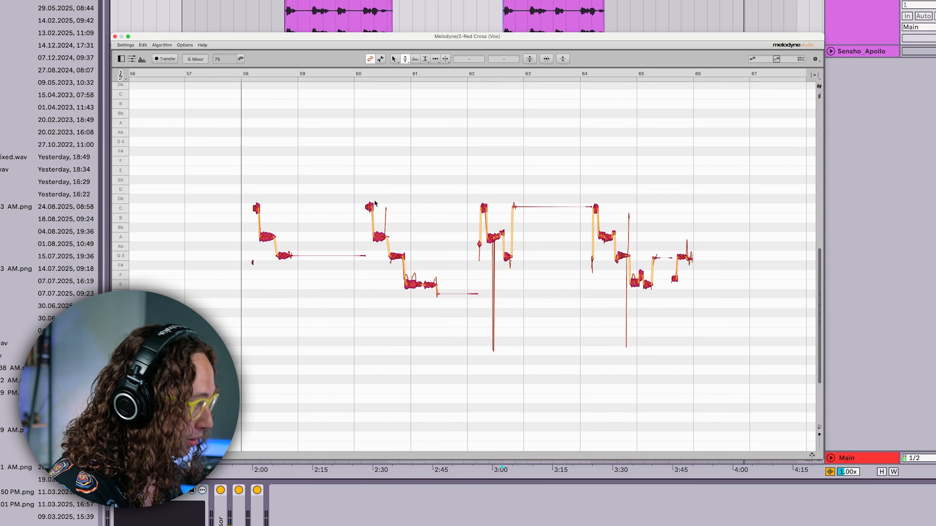
pyautogui.click(407, 176)
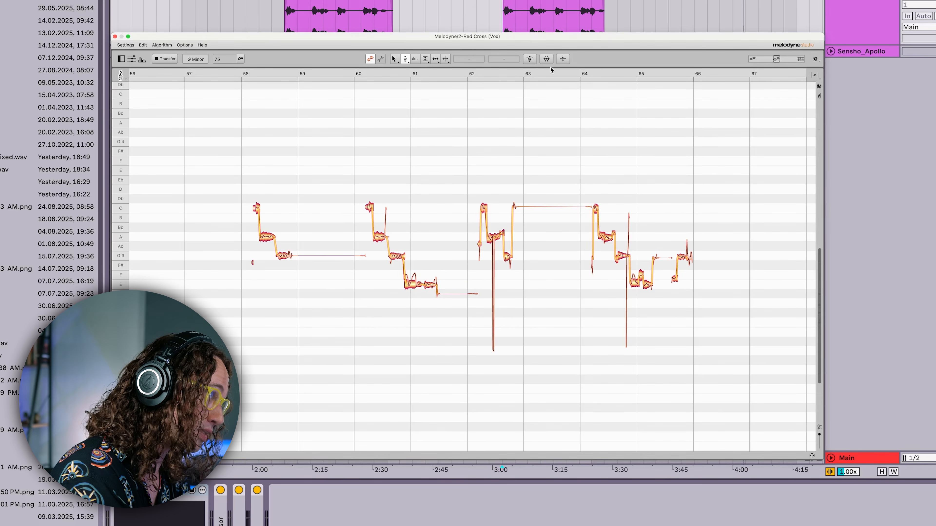
pyautogui.click(815, 76)
pyautogui.click(816, 102)
# Step: Copy the first two vocal phrases, spanning bars 58 to 61, and paste them just after bar 66
pyautogui.moveTo(241, 159); pyautogui.dragTo(469, 344)
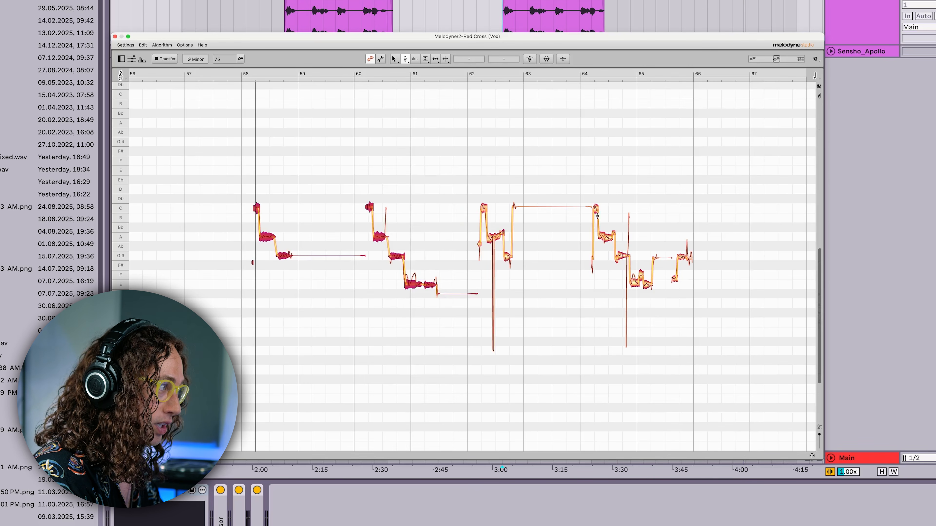
pyautogui.click(652, 113)
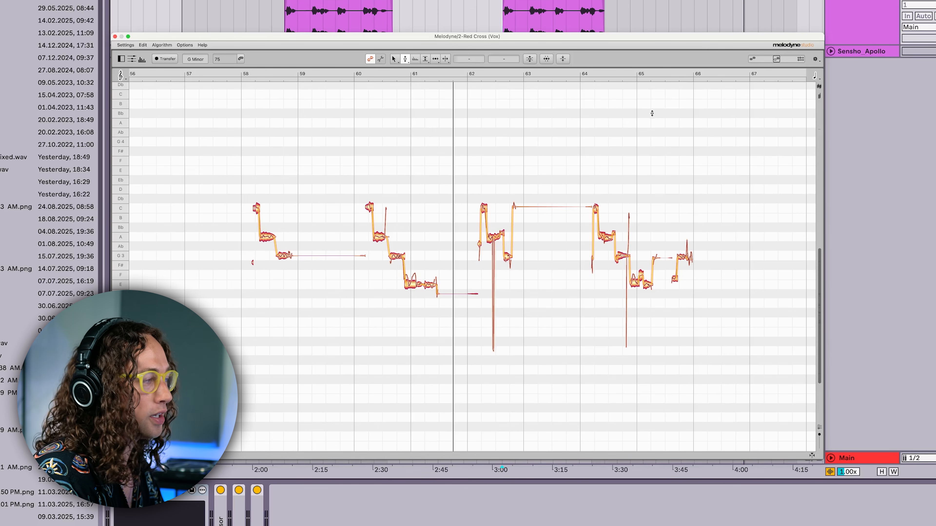
pyautogui.click(704, 74)
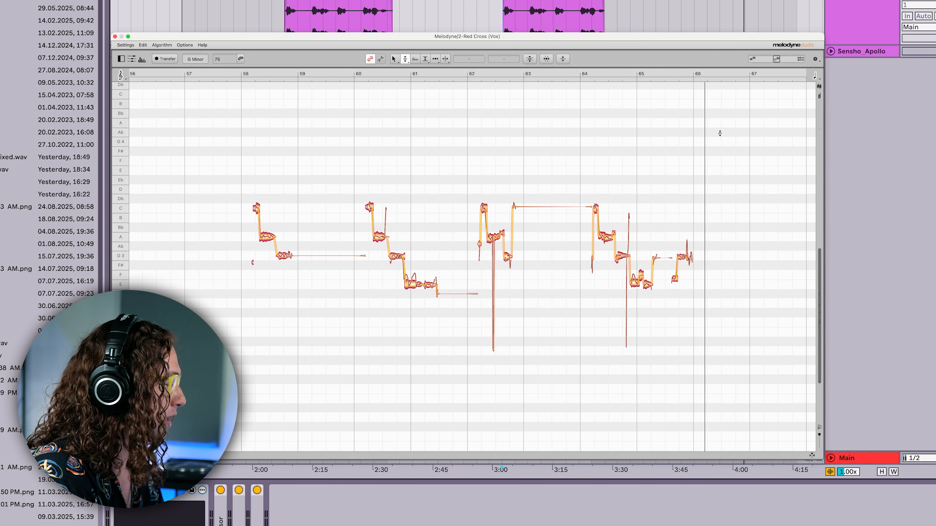
pyautogui.press('super+v')
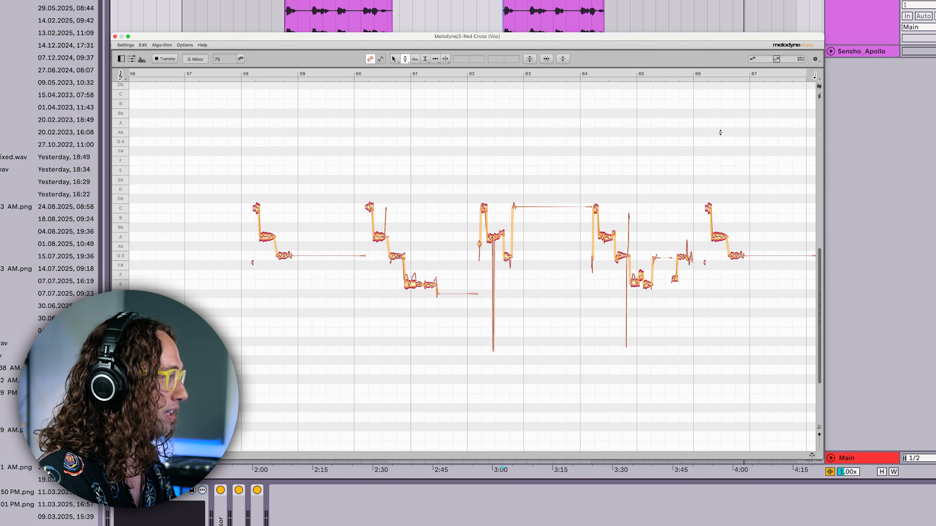
pyautogui.hscroll(5, 720, 133)
pyautogui.hscroll(1, 720, 132)
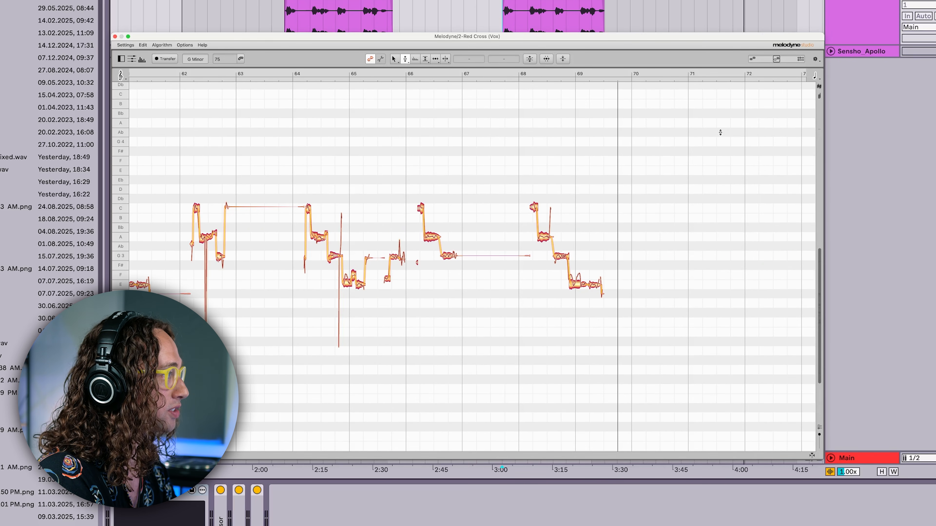
# Step: Play back the Red Cross (Vox) clip from the arrangement to hear the vocal phrases
pyautogui.click(592, 16)
pyautogui.press('space')
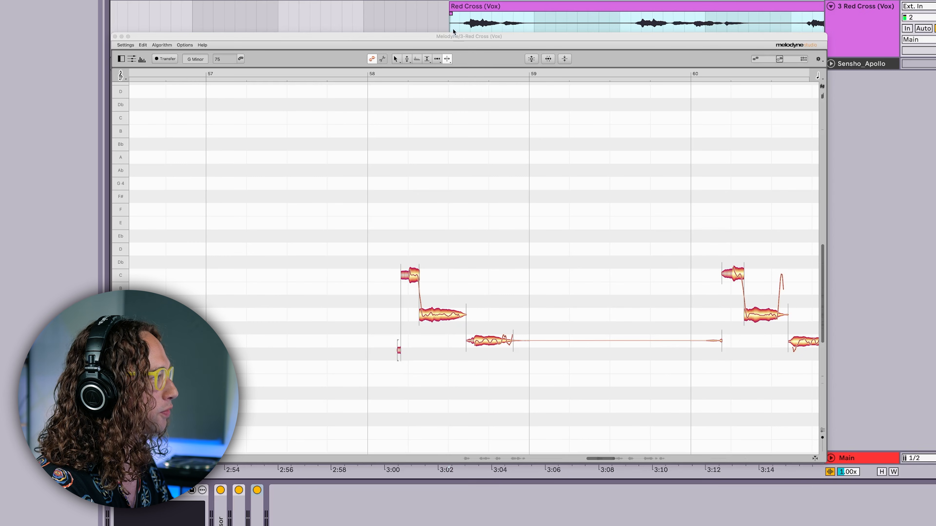
pyautogui.click(453, 29)
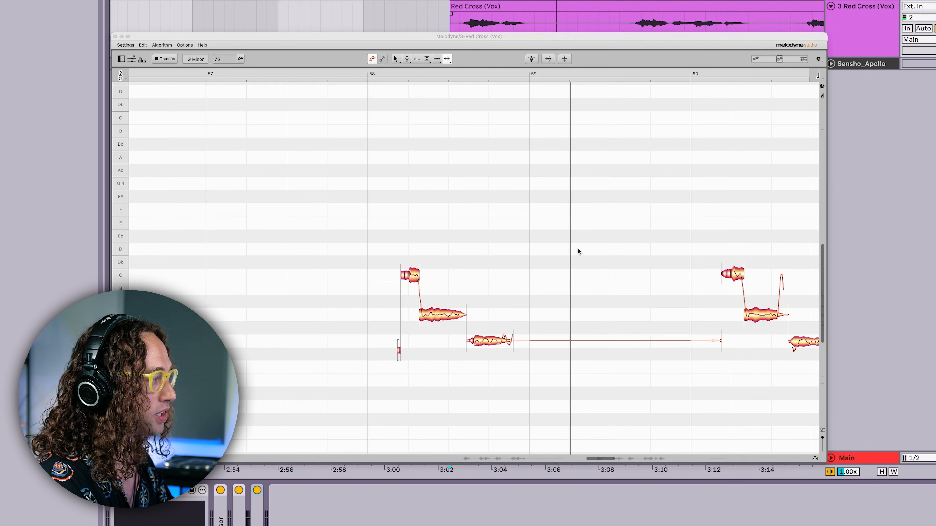
# Step: Select the A note in the alternate vocal phrase at bar 66 and play that phrase's clip from its start
pyautogui.hscroll(15, 583, 251)
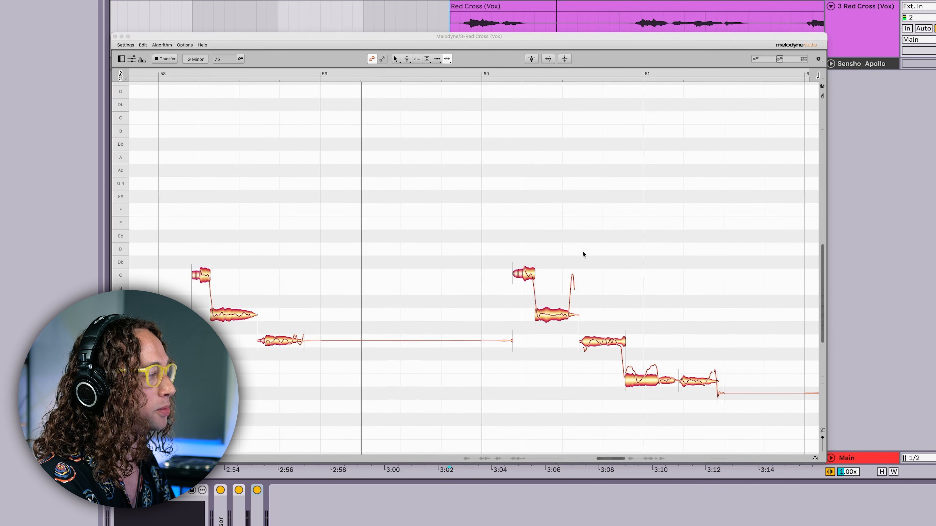
pyautogui.hscroll(-2, 583, 252)
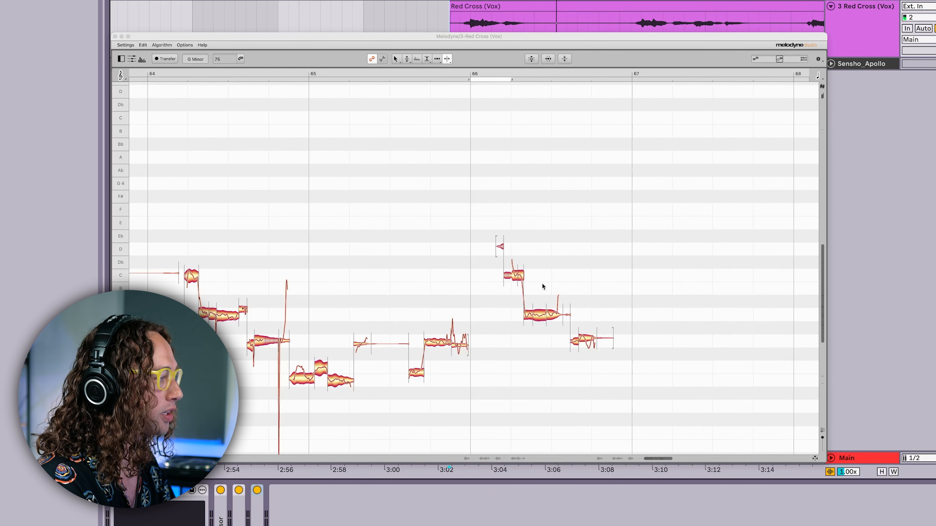
pyautogui.moveTo(556, 290); pyautogui.dragTo(530, 325)
pyautogui.hscroll(10, 667, 21)
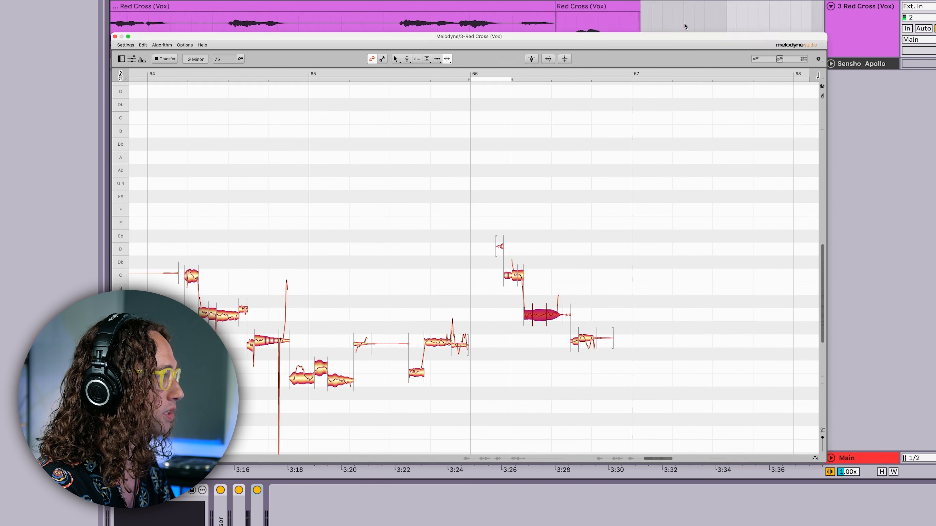
pyautogui.click(561, 22)
pyautogui.press('space')
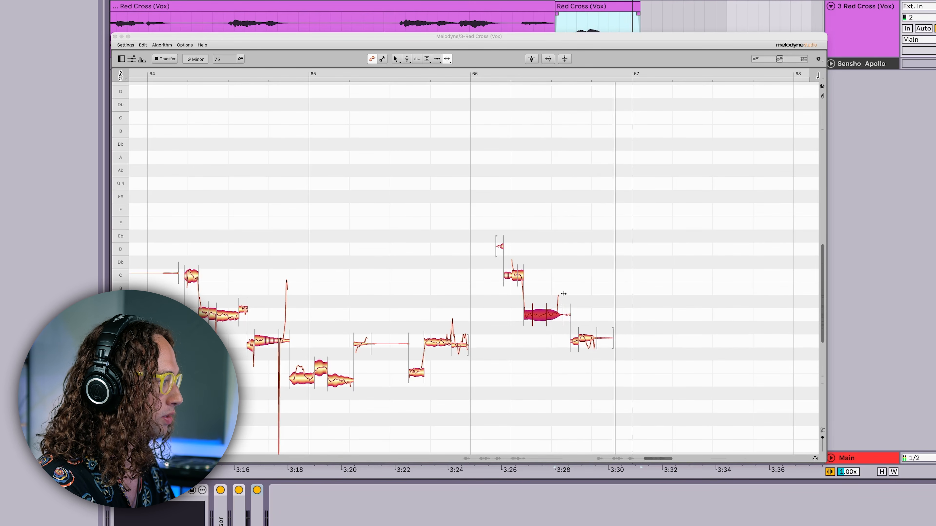
# Step: Copy the A note from the phrase at bar 66 and paste it over the A note in bar 58
pyautogui.press('space')
pyautogui.moveTo(561, 285); pyautogui.dragTo(528, 327)
pyautogui.press('space')
pyautogui.hscroll(-15, 546, 315)
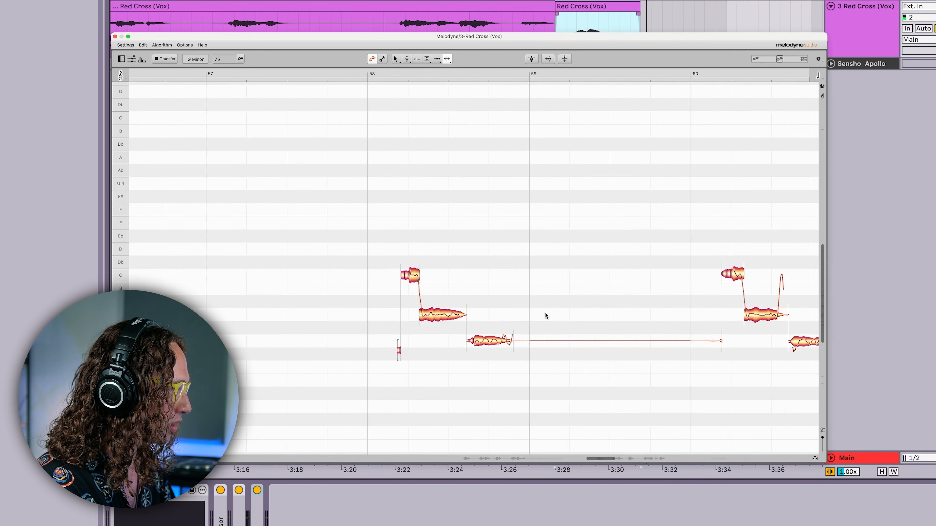
pyautogui.moveTo(474, 290); pyautogui.dragTo(460, 316)
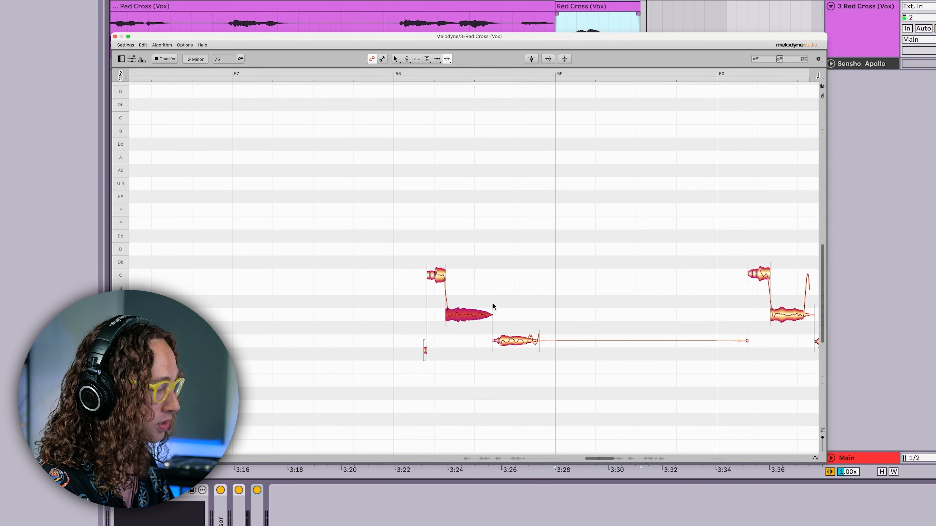
pyautogui.click(515, 299)
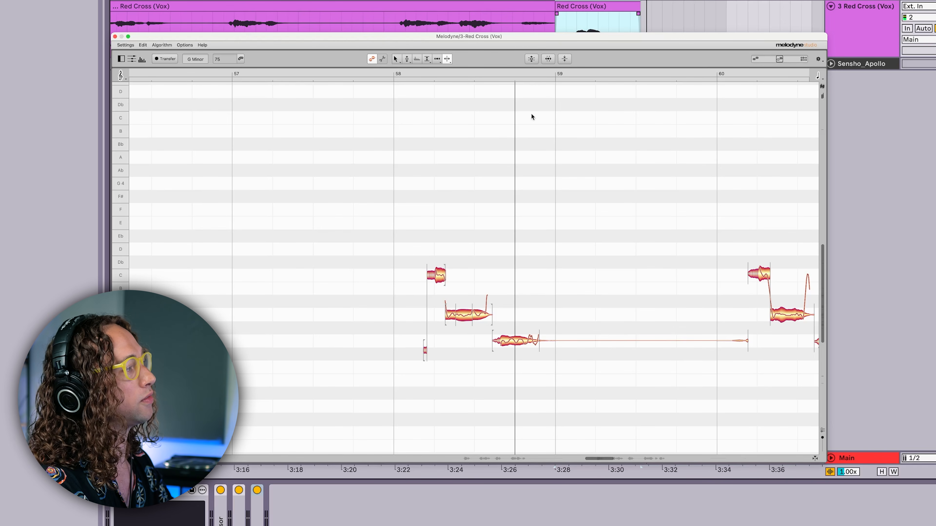
# Step: Play the Red Cross (Vox) clip from its beginning to hear the replaced A note in bar 58
pyautogui.hscroll(-10, 537, 24)
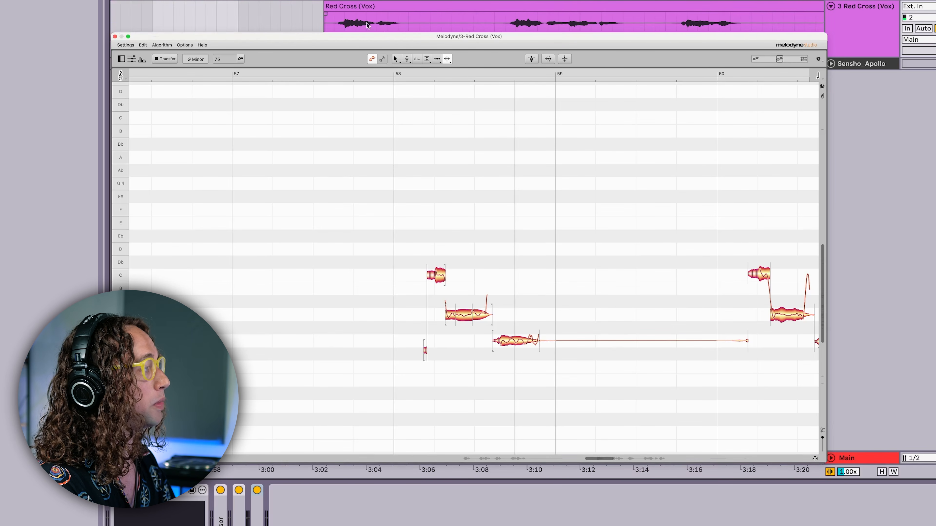
pyautogui.click(319, 21)
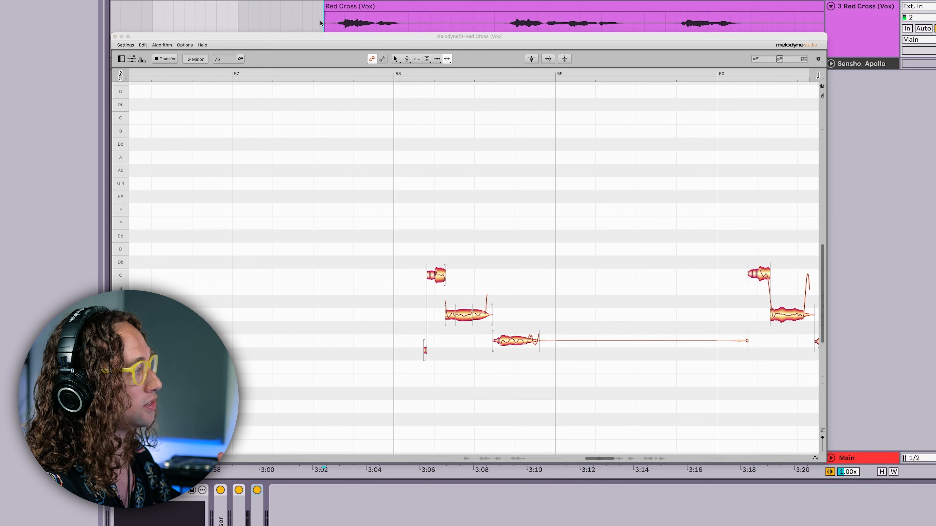
pyautogui.press('space')
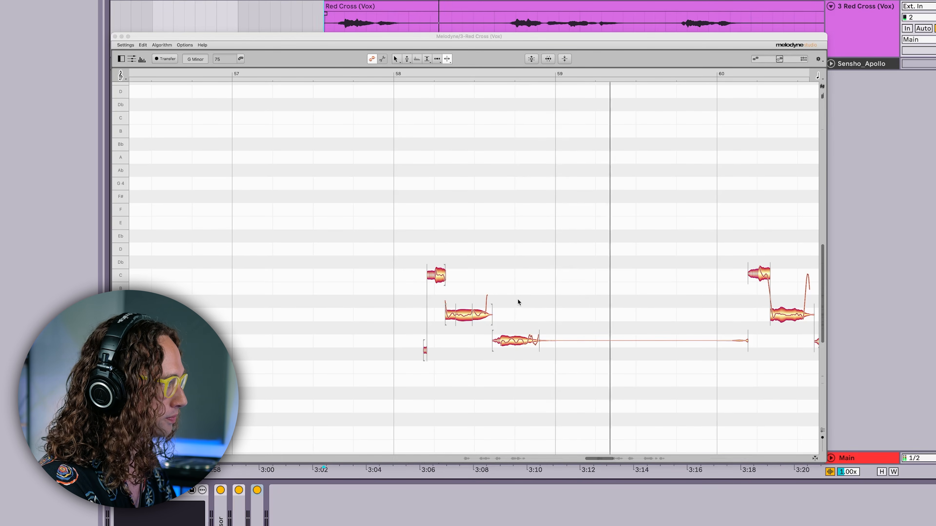
pyautogui.press('space')
# Step: Raise the amplitude of the replaced A note in bar 58 by 2.16 dB and play the phrase
pyautogui.click(427, 59)
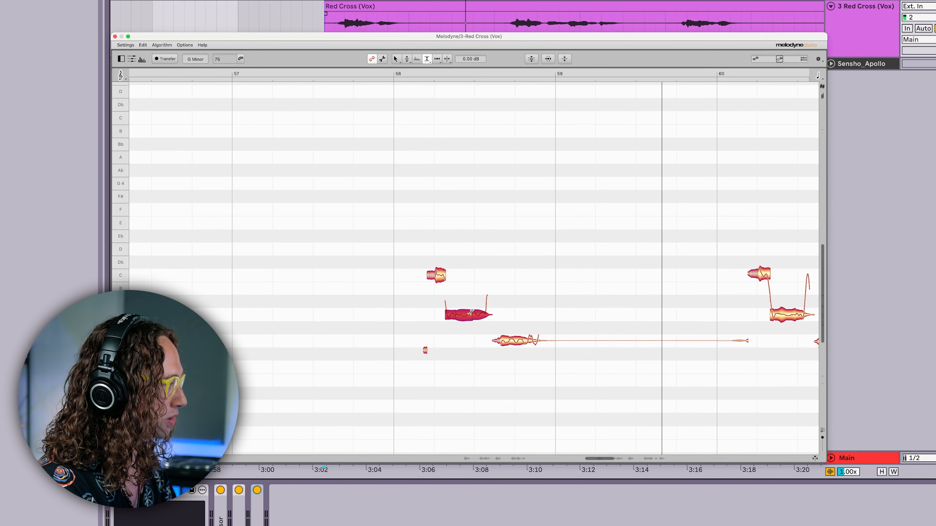
pyautogui.press('space')
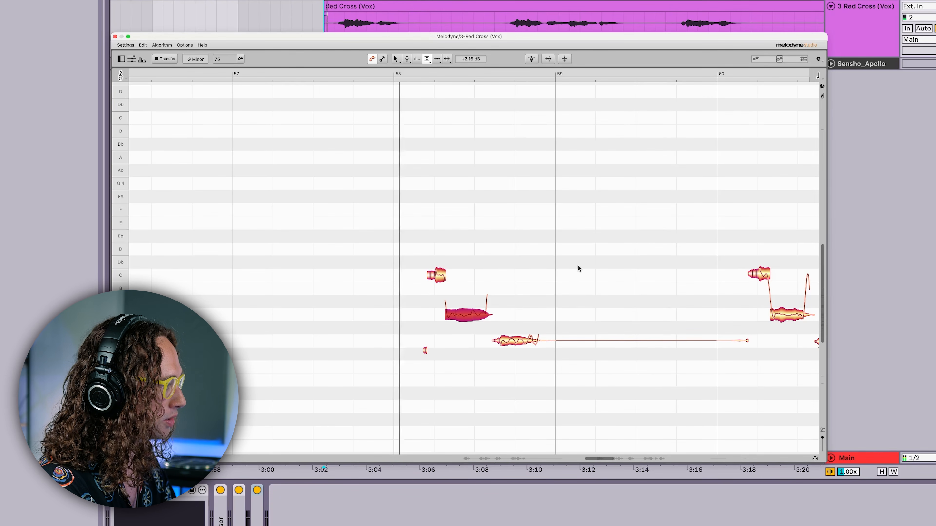
pyautogui.click(683, 264)
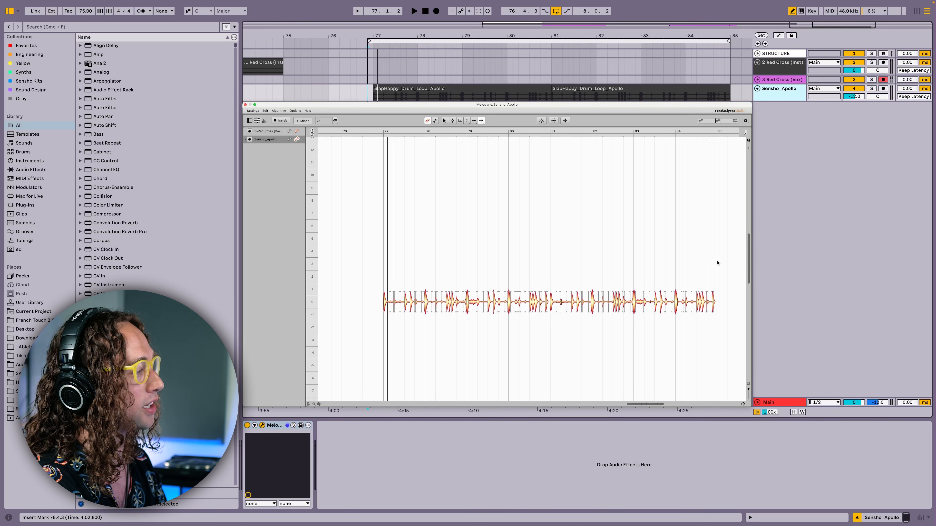
# Step: Copy all drum hits of Sensho_Apollo in bars 77 to 84 and paste them repeatedly from bar 85 onward
pyautogui.press('space')
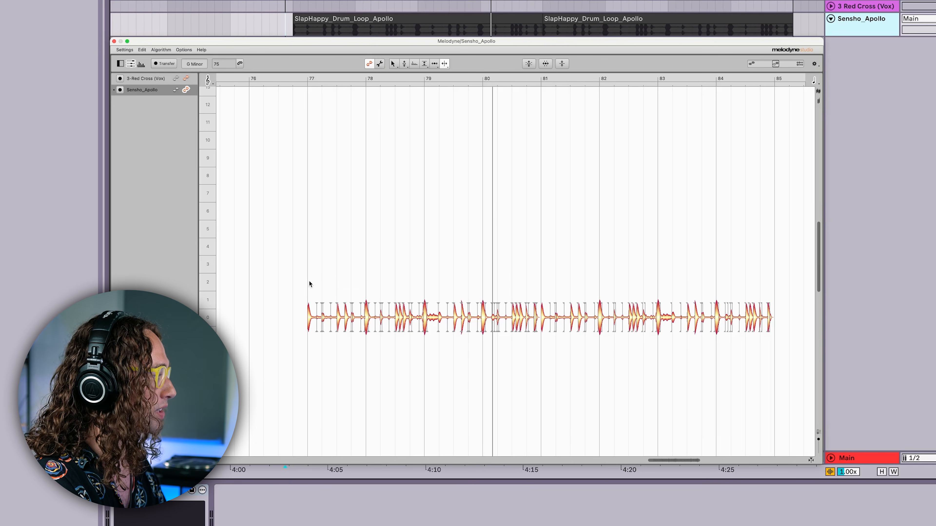
pyautogui.moveTo(794, 287); pyautogui.dragTo(284, 335)
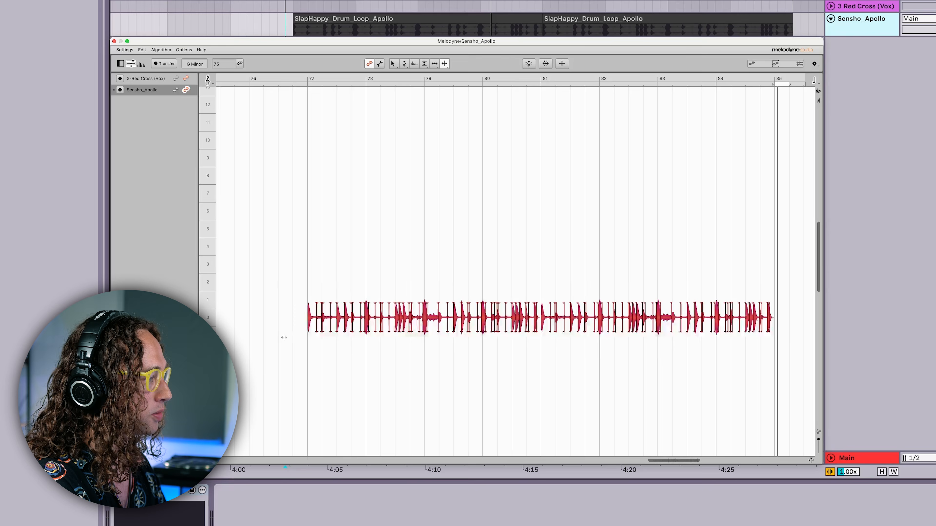
pyautogui.hscroll(5, 552, 195)
pyautogui.hscroll(-2, 559, 178)
pyautogui.click(539, 147)
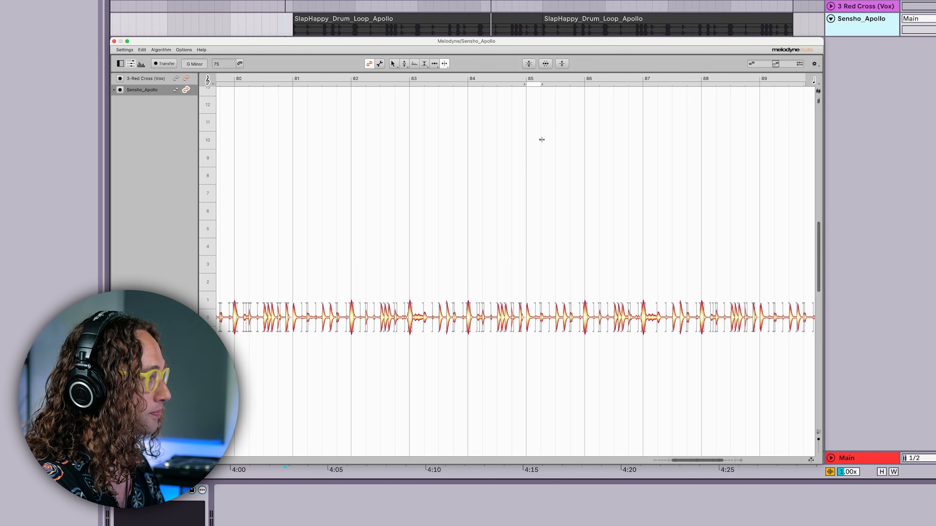
pyautogui.hscroll(8, 528, 165)
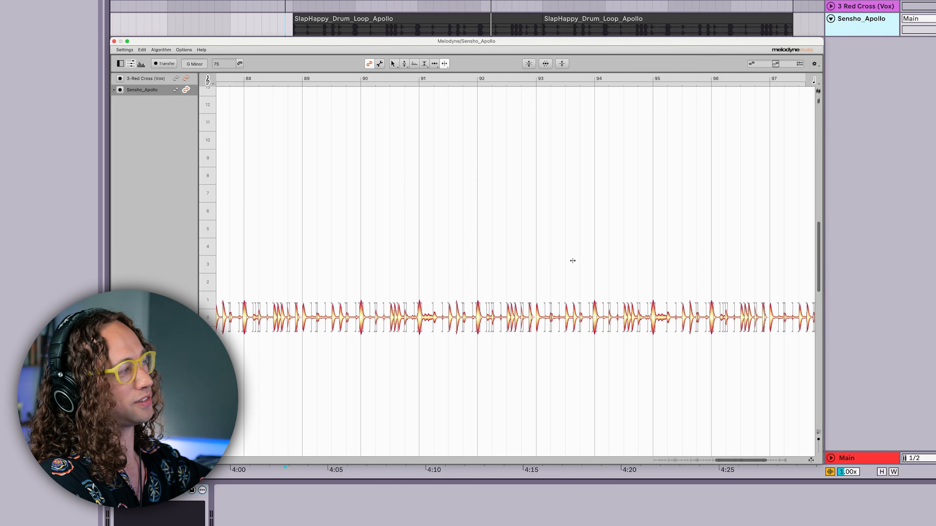
# Step: Play the Sensho_Apollo drum loop from around bar 80 in the arrangement
pyautogui.click(481, 7)
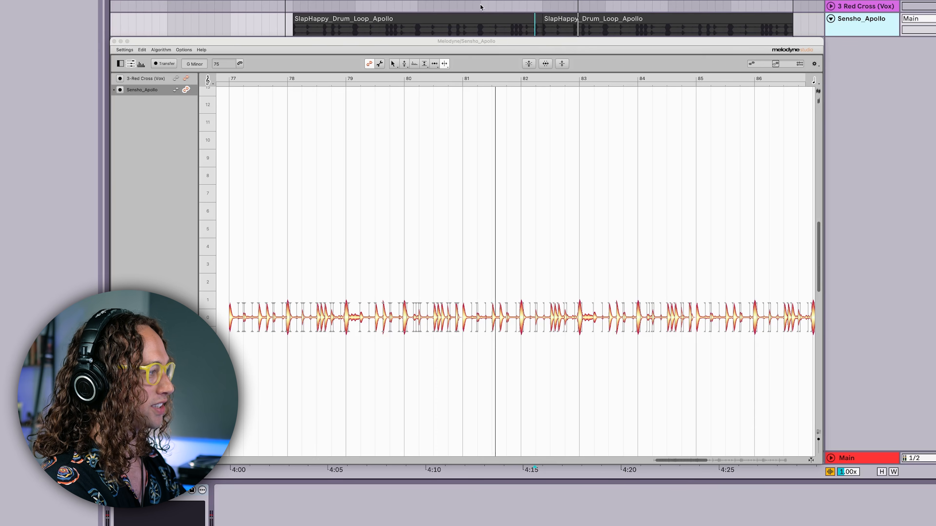
pyautogui.click(481, 7)
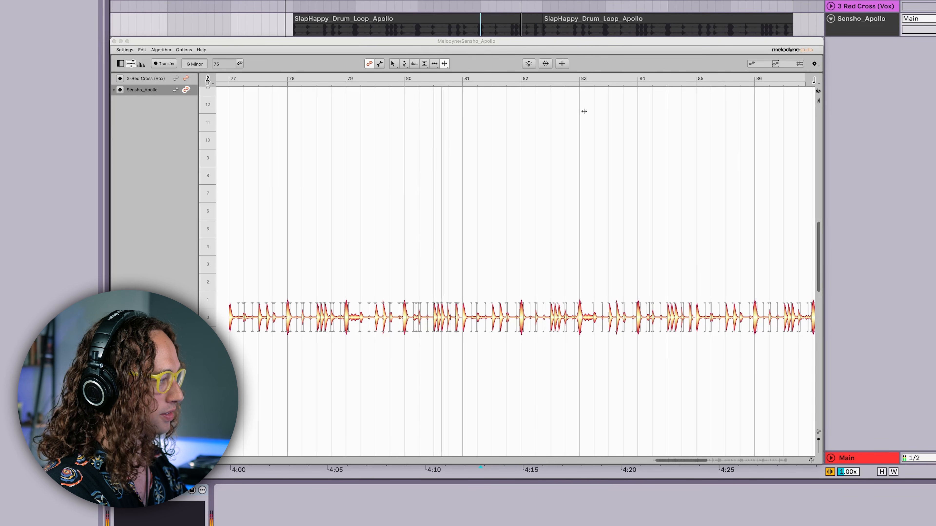